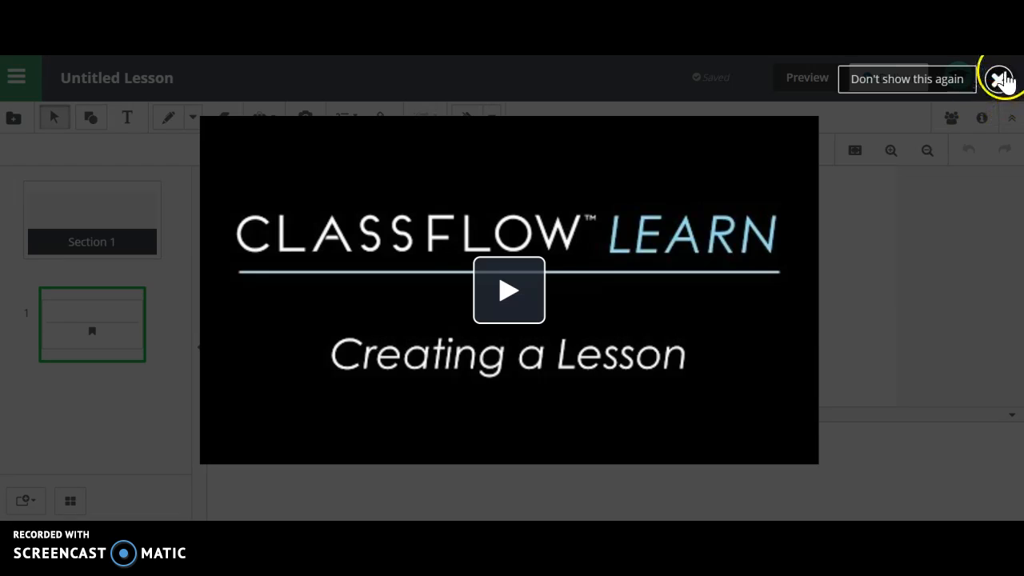
Step: Dismiss the introductory video and title the lesson "Youtube Video"
{"action": "left_click", "coordinate": [1000, 80]}
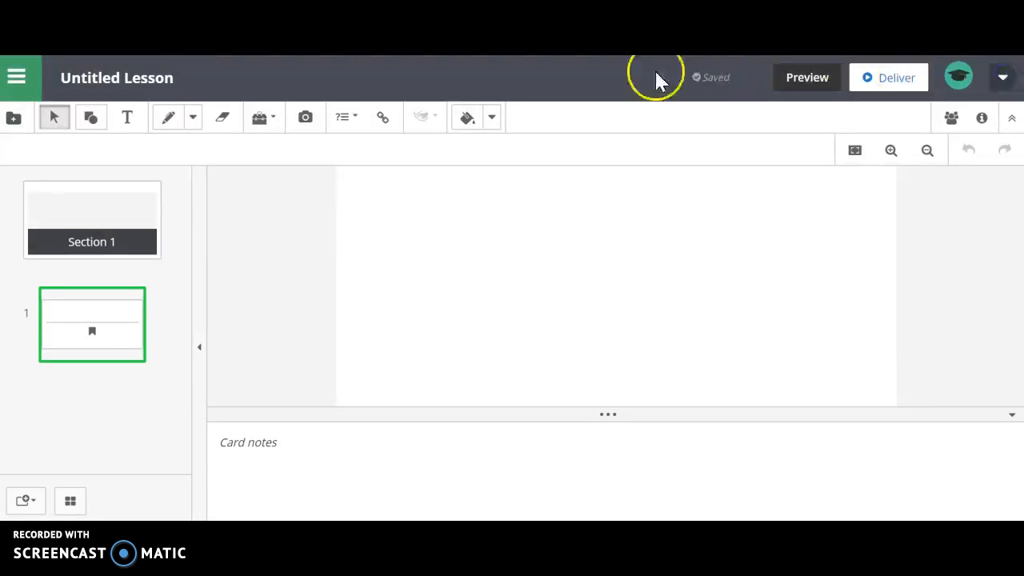
{"action": "left_click_drag", "start_coordinate": [203, 84], "coordinate": [40, 78]}
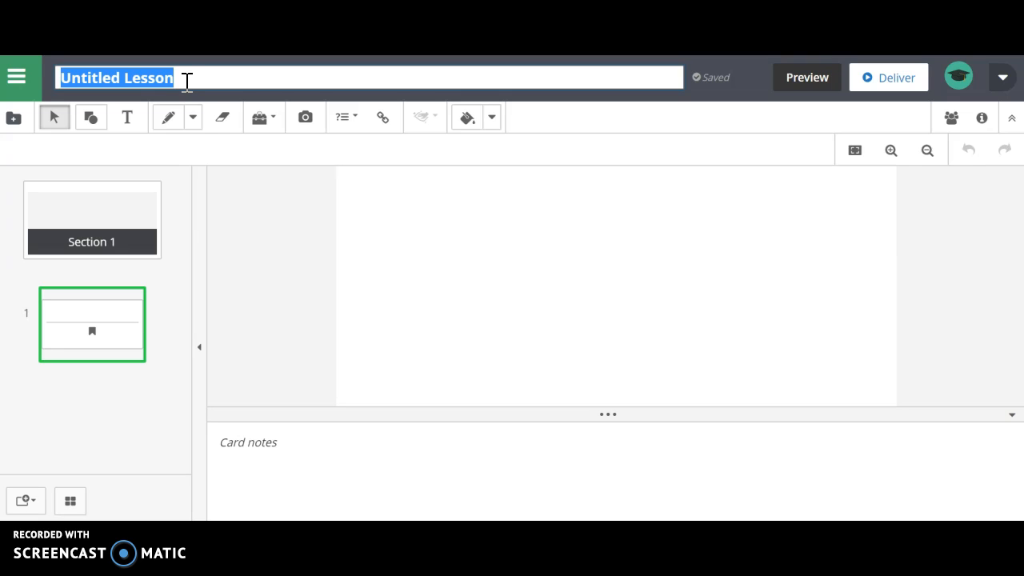
{"action": "type", "text": "Youtube Video"}
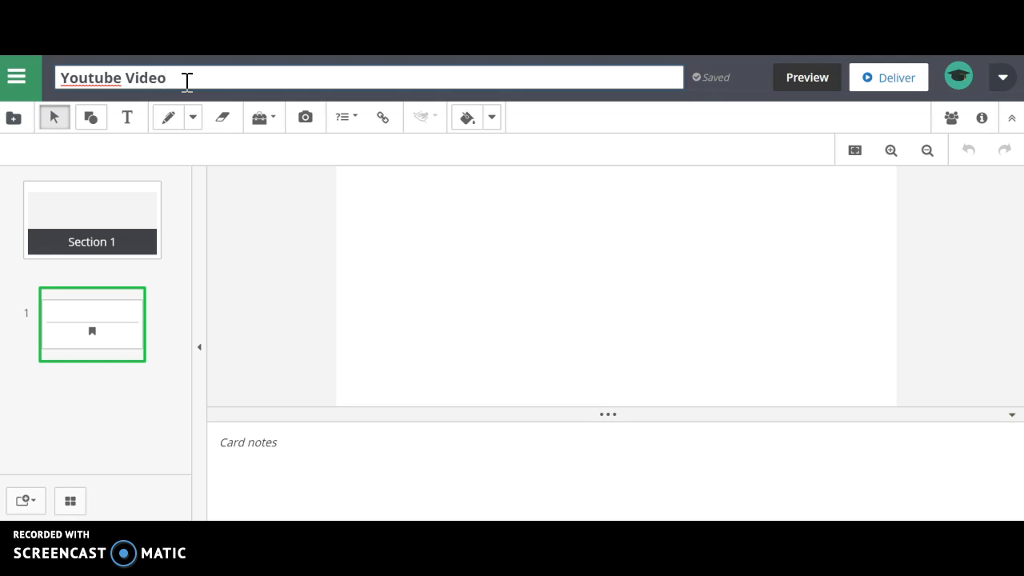
{"action": "left_click", "coordinate": [334, 278]}
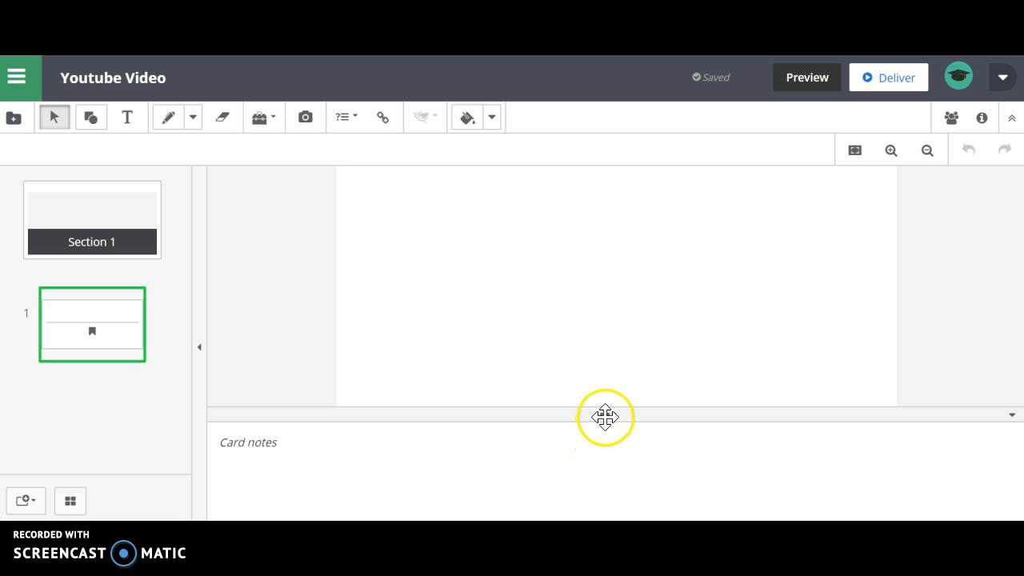
Step: Shrink the card notes area, add the text "Welcome to Classflow!" to the card and move it near the middle
{"action": "left_click_drag", "start_coordinate": [605, 416], "coordinate": [598, 469]}
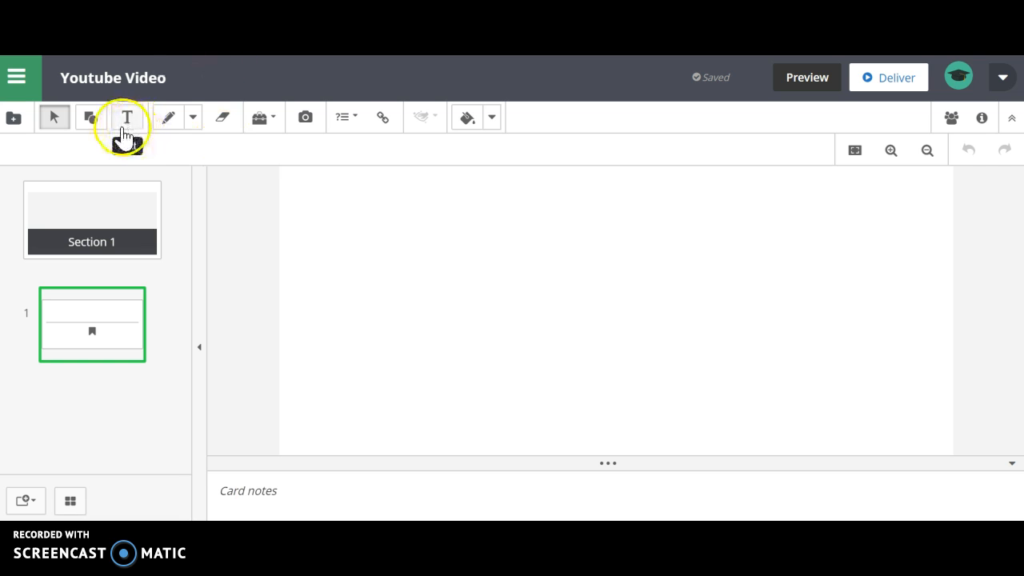
{"action": "left_click", "coordinate": [124, 132]}
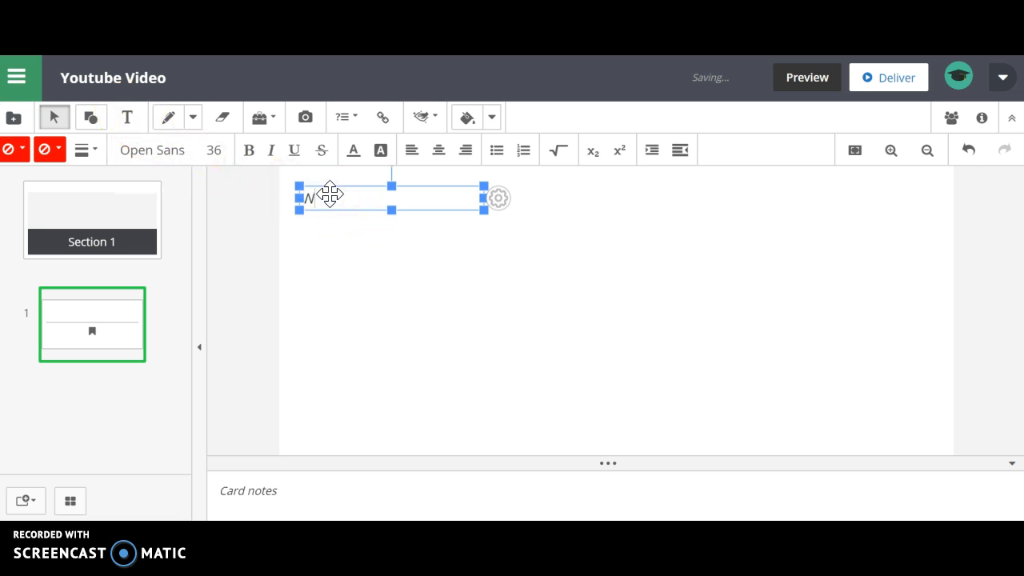
{"action": "type", "text": "Welcome to Classflow!"}
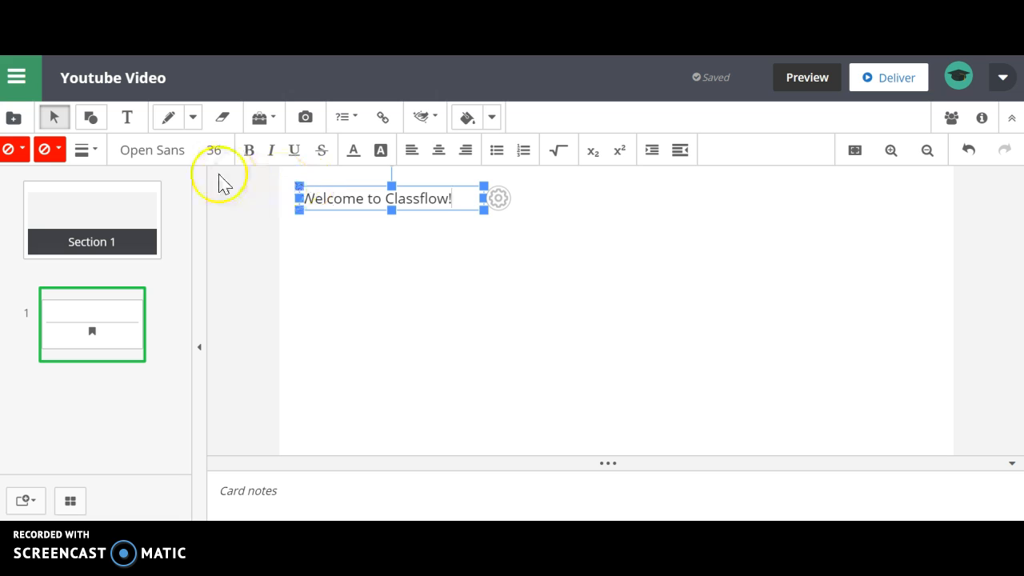
{"action": "left_click_drag", "start_coordinate": [477, 199], "coordinate": [482, 258]}
Step: Change the "Welcome to Classflow!" text to Tahoma and shift it slightly closer to the card's center
{"action": "left_click", "coordinate": [658, 273]}
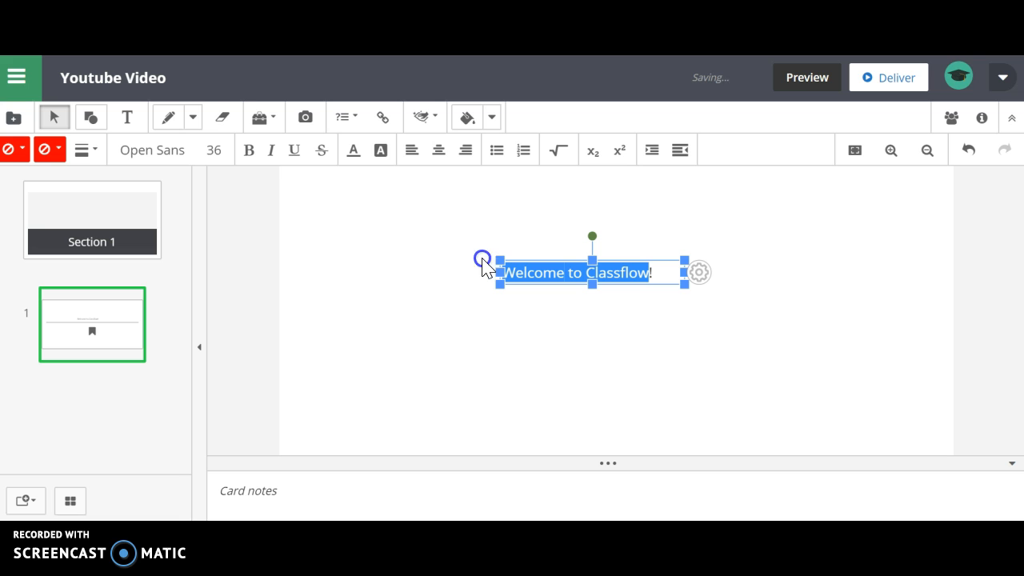
{"action": "left_click", "coordinate": [170, 152]}
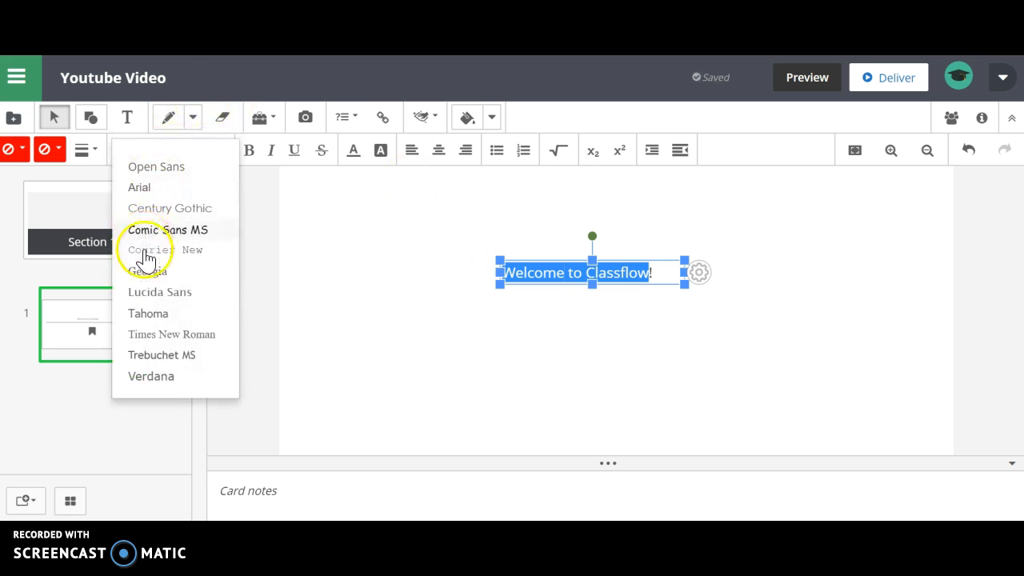
{"action": "left_click", "coordinate": [167, 313]}
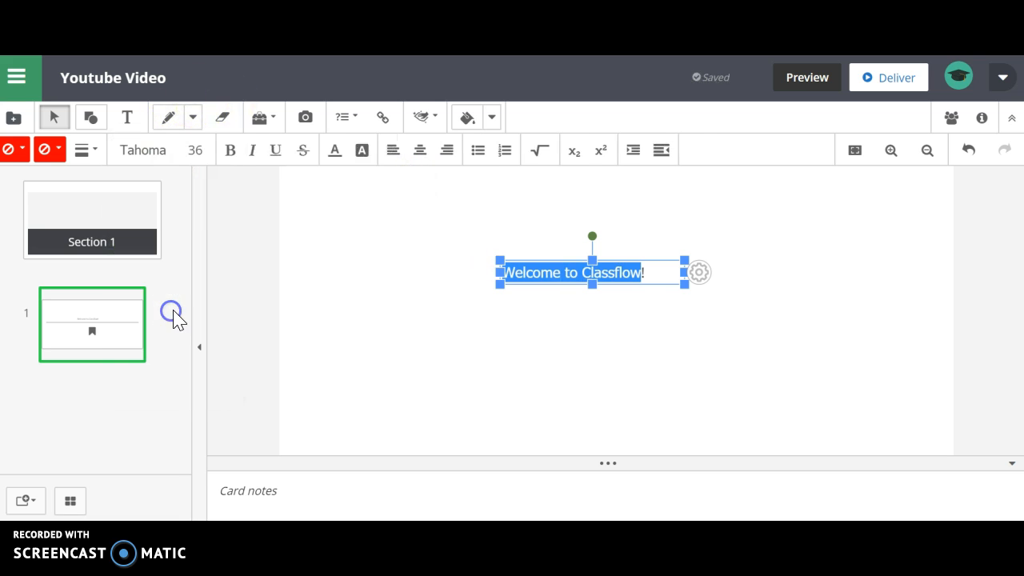
{"action": "left_click", "coordinate": [651, 272]}
{"action": "left_click_drag", "start_coordinate": [645, 261], "coordinate": [667, 270]}
{"action": "left_click", "coordinate": [657, 238]}
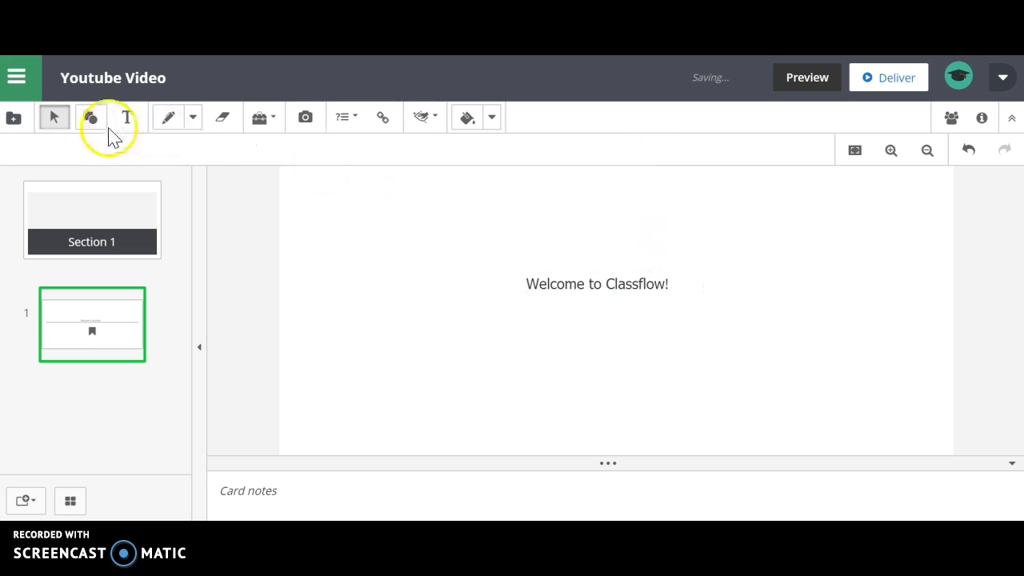
Step: Draw a rounded rectangle and position it over the "Welcome to Classflow!" text
{"action": "left_click", "coordinate": [87, 122]}
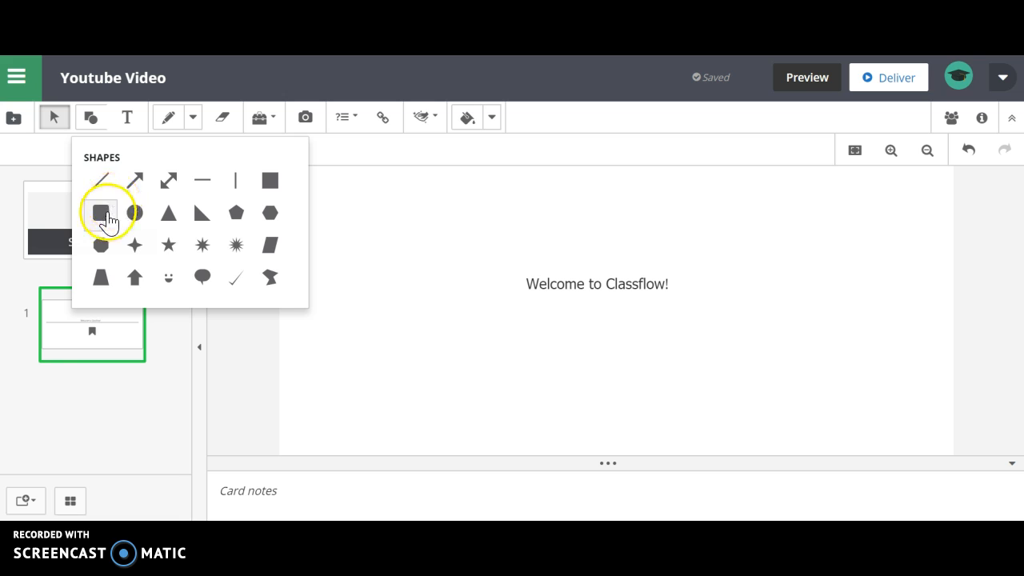
{"action": "left_click", "coordinate": [106, 216]}
{"action": "left_click_drag", "start_coordinate": [616, 238], "coordinate": [453, 217]}
{"action": "left_click_drag", "start_coordinate": [519, 247], "coordinate": [551, 272]}
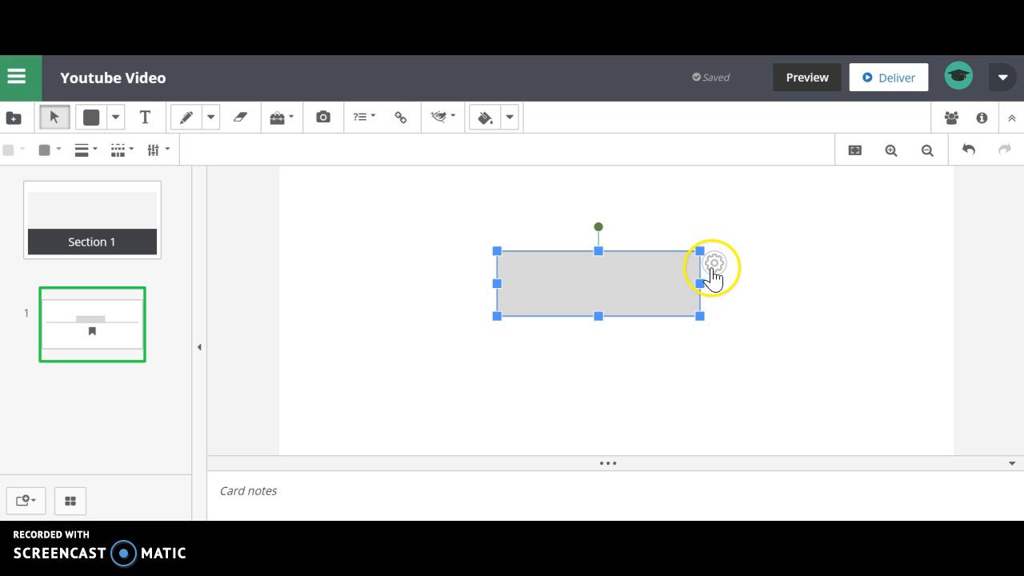
Step: Send the rounded rectangle backwards so it sits behind the welcome text
{"action": "left_click", "coordinate": [712, 269]}
{"action": "left_click", "coordinate": [714, 324]}
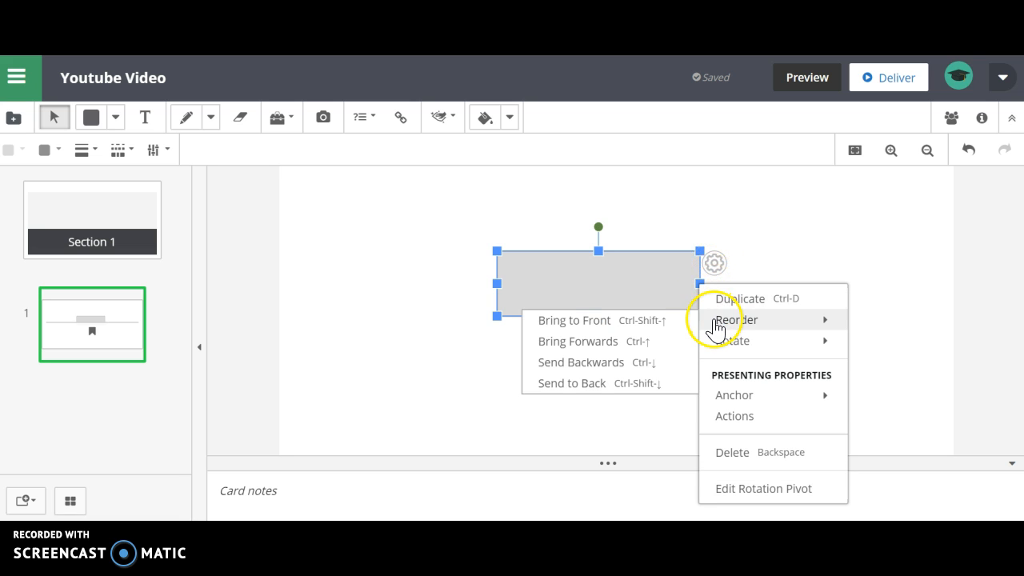
{"action": "left_click", "coordinate": [600, 362]}
{"action": "left_click", "coordinate": [766, 336]}
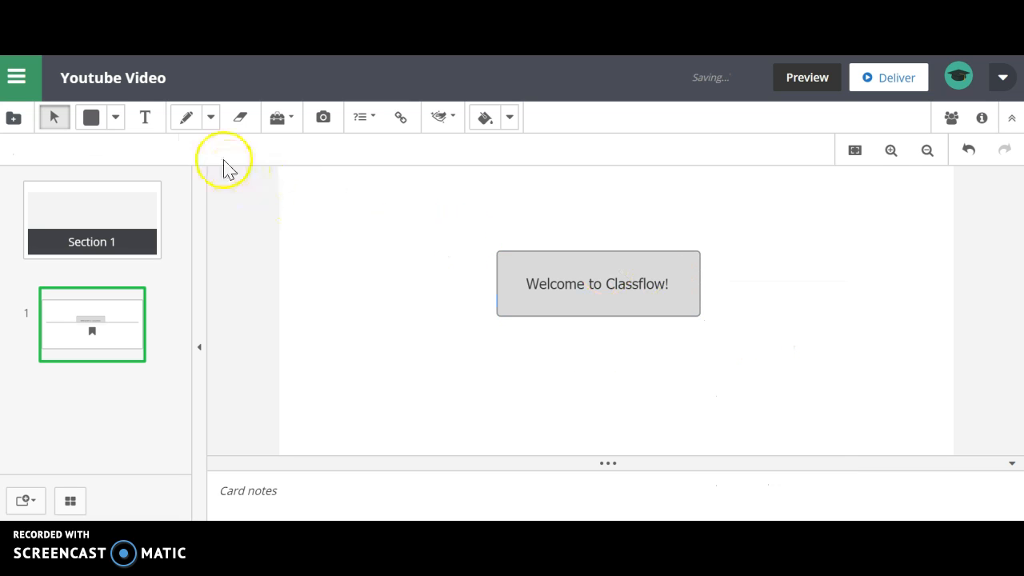
Step: Highlight the word "Classflow!" in the welcome text with the highlighter
{"action": "left_click", "coordinate": [187, 126]}
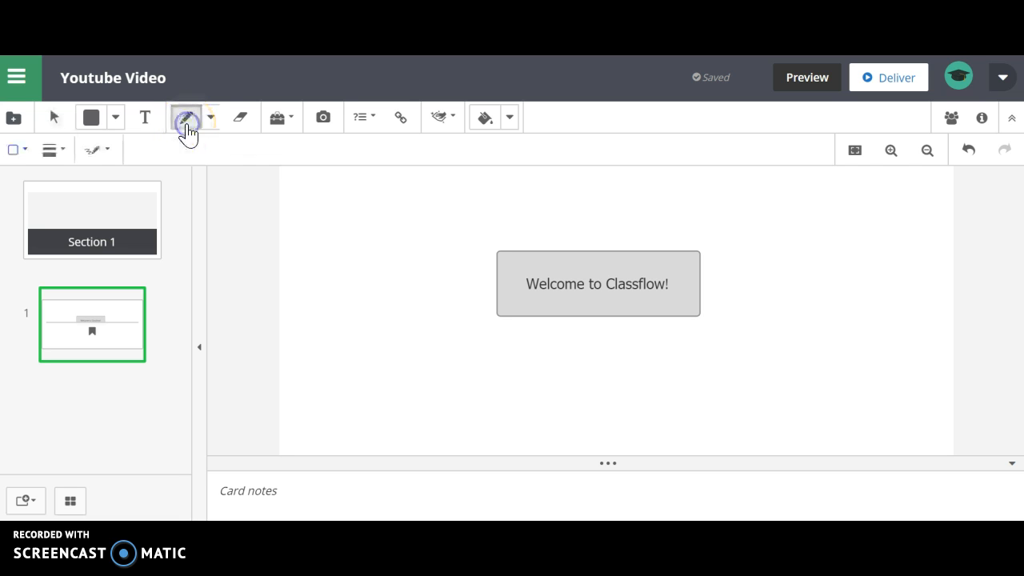
{"action": "left_click", "coordinate": [211, 119]}
{"action": "left_click", "coordinate": [228, 183]}
{"action": "left_click_drag", "start_coordinate": [620, 296], "coordinate": [676, 286]}
Step: Draw a blue freehand arrow with the pen beside the welcome box and erase it
{"action": "left_click", "coordinate": [214, 112]}
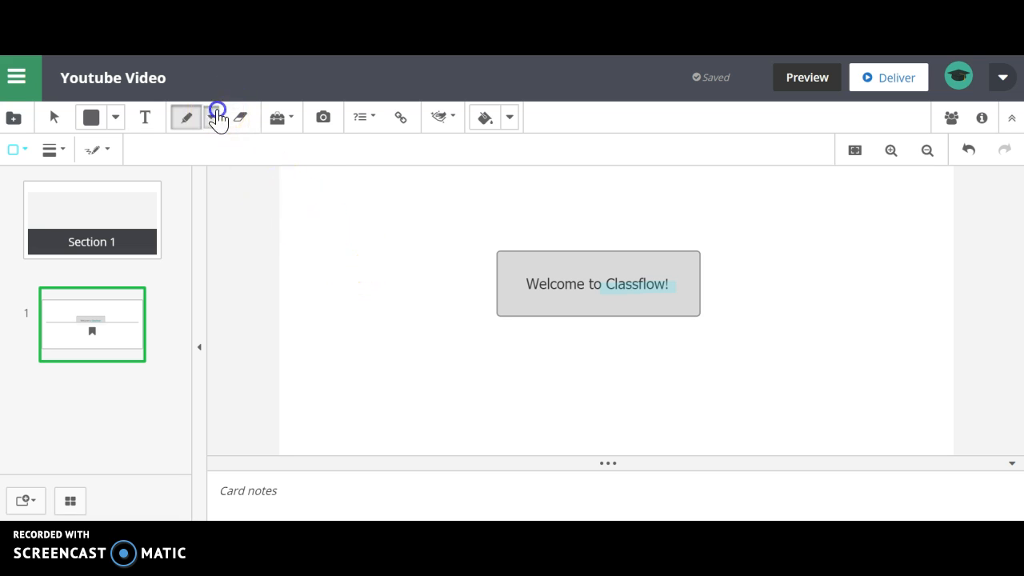
{"action": "left_click", "coordinate": [242, 161]}
{"action": "mouse_move", "coordinate": [327, 228]}
{"action": "left_mouse_down"}
{"action": "mouse_move", "coordinate": [336, 252]}
{"action": "mouse_move", "coordinate": [351, 255]}
{"action": "mouse_move", "coordinate": [308, 251]}
{"action": "left_mouse_up"}
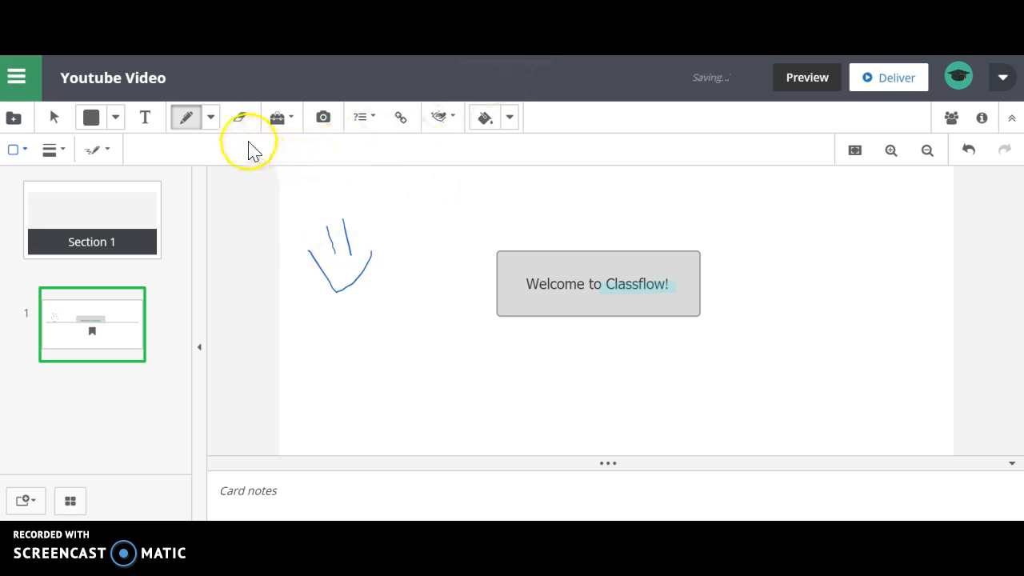
{"action": "left_click", "coordinate": [239, 119]}
{"action": "mouse_move", "coordinate": [333, 236]}
{"action": "left_mouse_down"}
{"action": "mouse_move", "coordinate": [331, 317]}
{"action": "mouse_move", "coordinate": [373, 251]}
{"action": "mouse_move", "coordinate": [332, 314]}
{"action": "mouse_move", "coordinate": [352, 274]}
{"action": "mouse_move", "coordinate": [329, 247]}
{"action": "mouse_move", "coordinate": [331, 258]}
{"action": "mouse_move", "coordinate": [304, 245]}
{"action": "mouse_move", "coordinate": [331, 293]}
{"action": "mouse_move", "coordinate": [306, 269]}
{"action": "mouse_move", "coordinate": [321, 294]}
{"action": "mouse_move", "coordinate": [323, 279]}
{"action": "mouse_move", "coordinate": [313, 280]}
{"action": "left_mouse_up"}
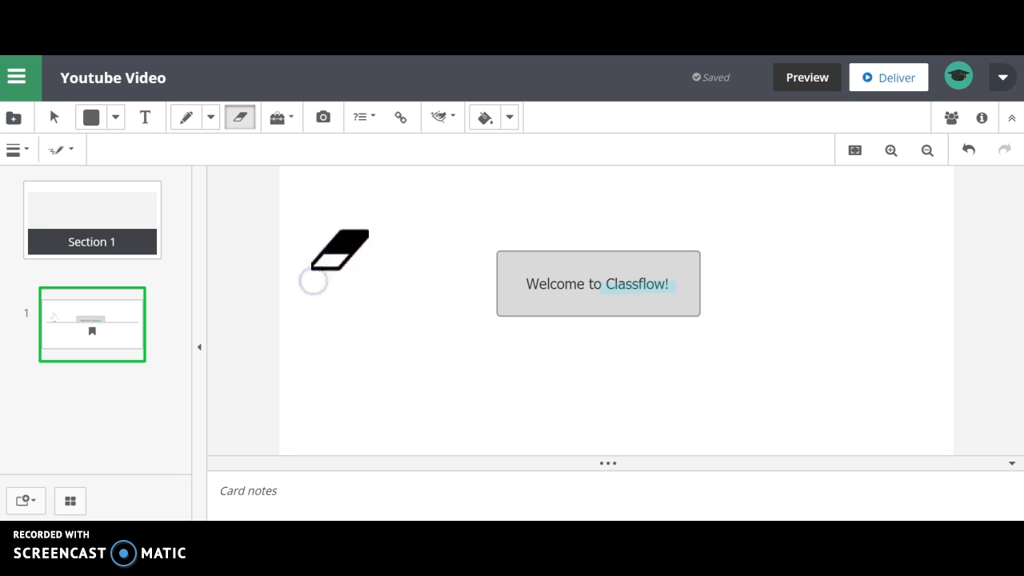
{"action": "left_click", "coordinate": [293, 116]}
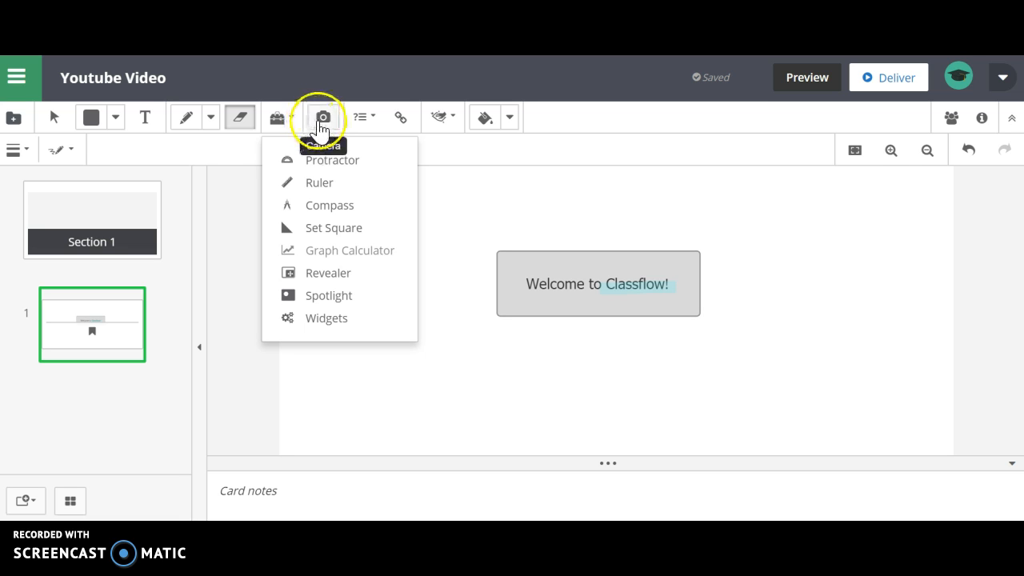
{"action": "left_click", "coordinate": [424, 148]}
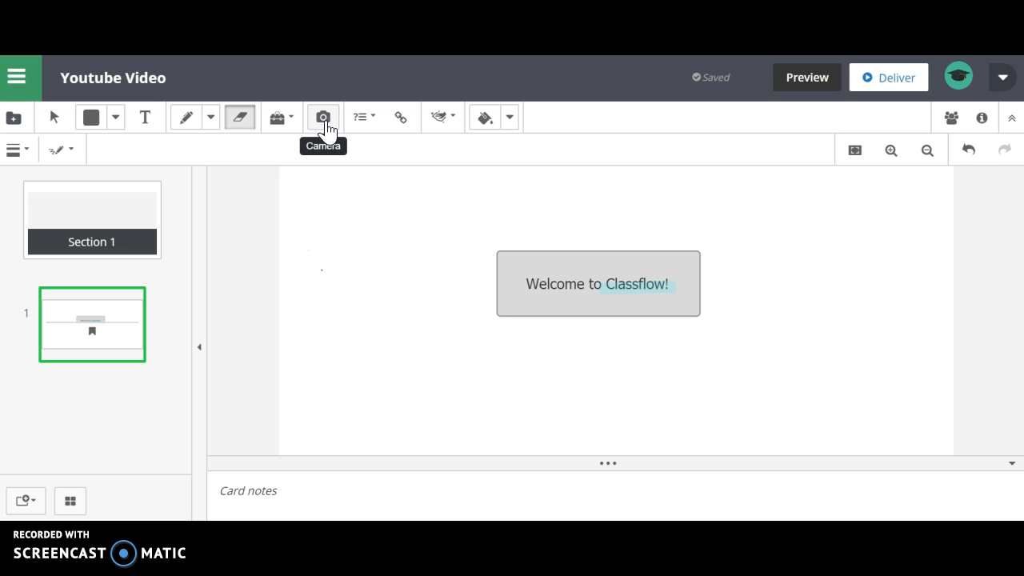
{"action": "left_click", "coordinate": [377, 122]}
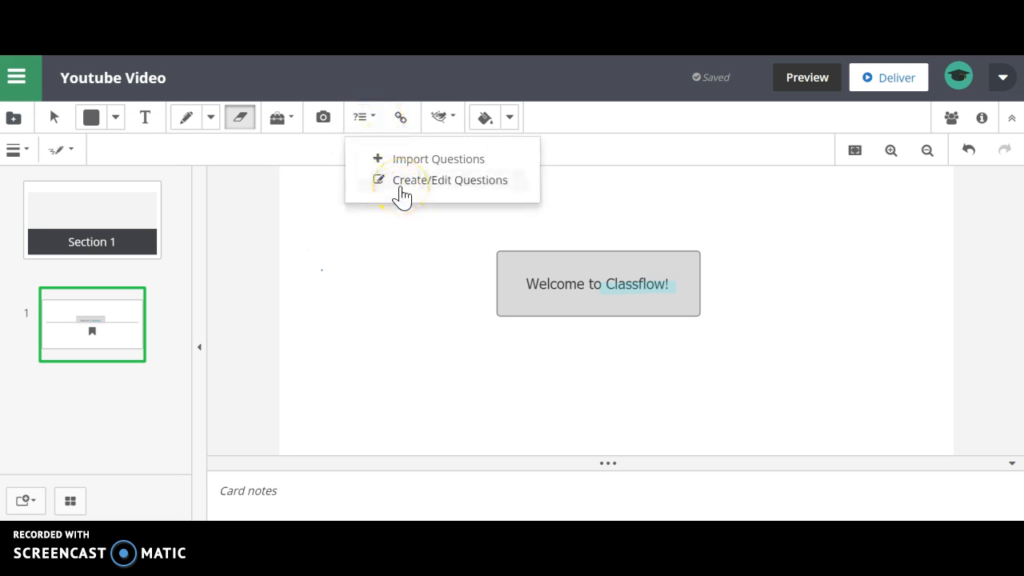
{"action": "left_click", "coordinate": [368, 118]}
{"action": "left_click", "coordinate": [404, 119]}
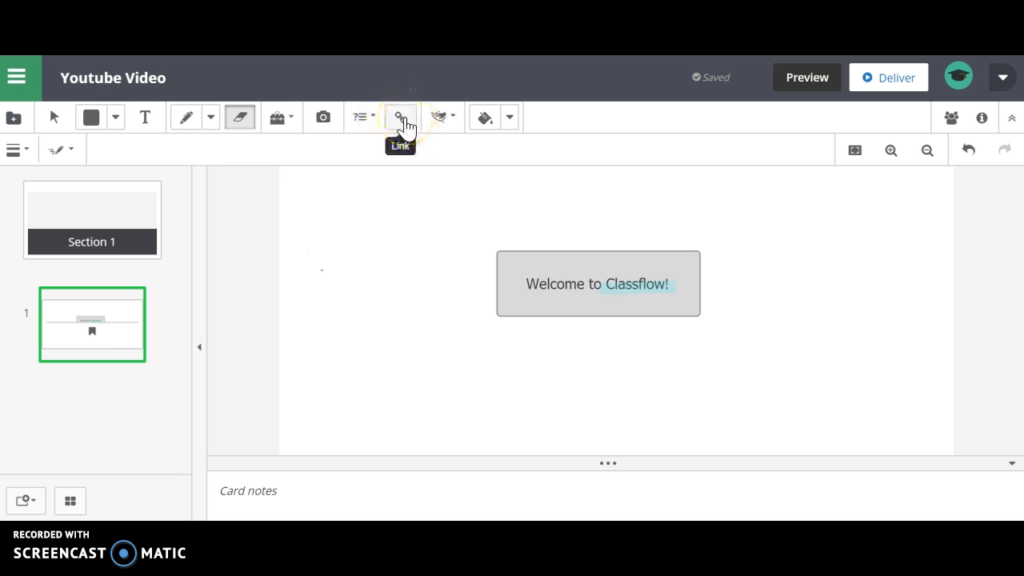
{"action": "left_click", "coordinate": [453, 124]}
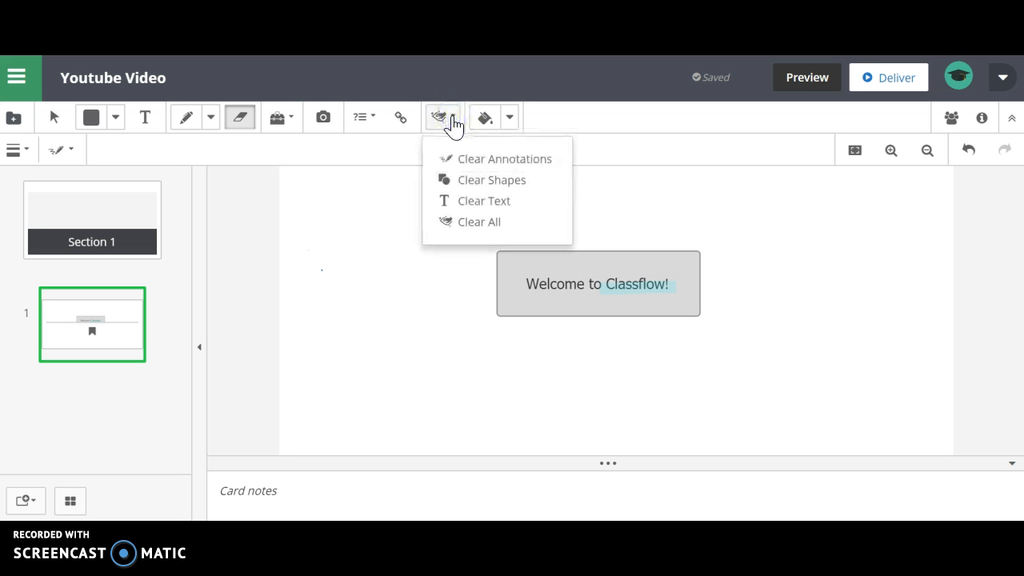
Step: Fill the first card's background with bright cyan
{"action": "left_click", "coordinate": [508, 121]}
{"action": "left_click", "coordinate": [632, 220]}
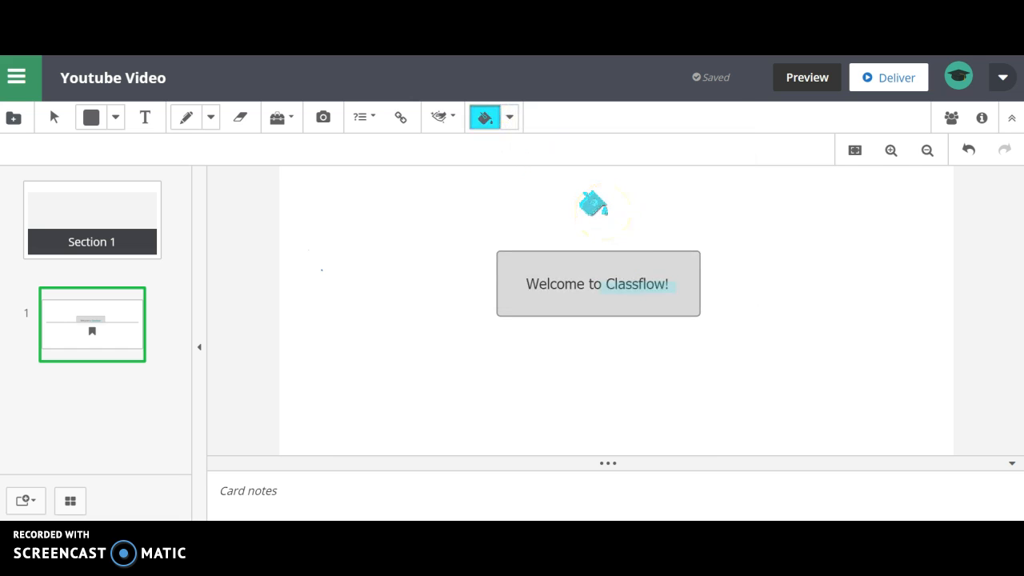
{"action": "left_click", "coordinate": [462, 210]}
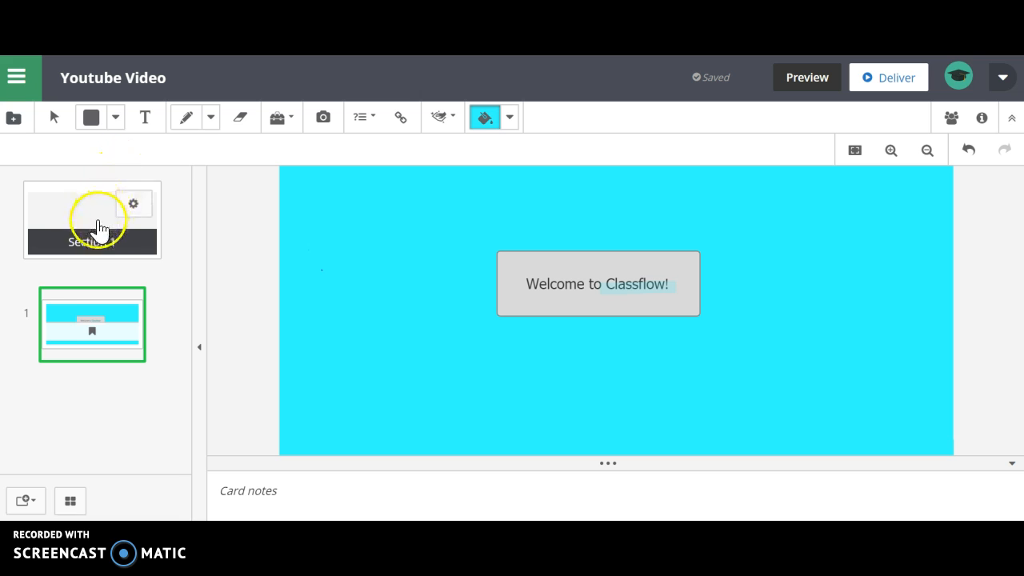
Step: Add a second card and place the text "How are you feeling today?" near its top
{"action": "left_click", "coordinate": [32, 503]}
{"action": "left_click", "coordinate": [53, 454]}
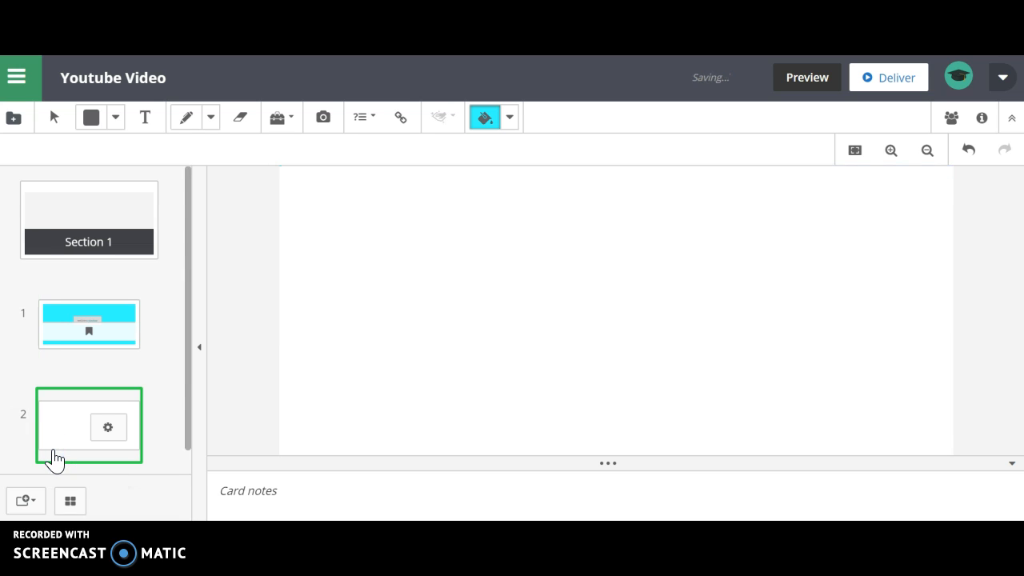
{"action": "left_click", "coordinate": [60, 456]}
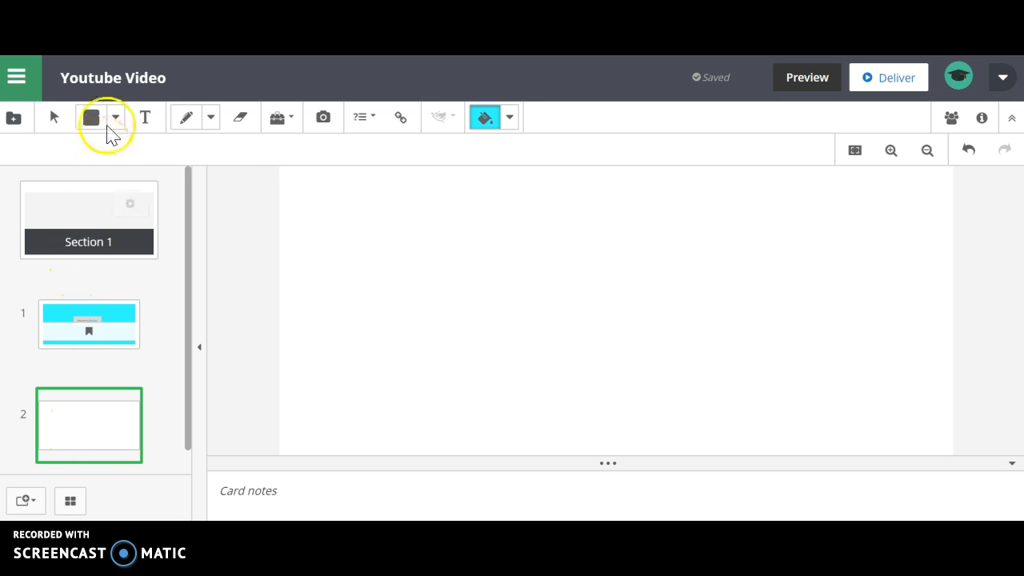
{"action": "left_click", "coordinate": [144, 121]}
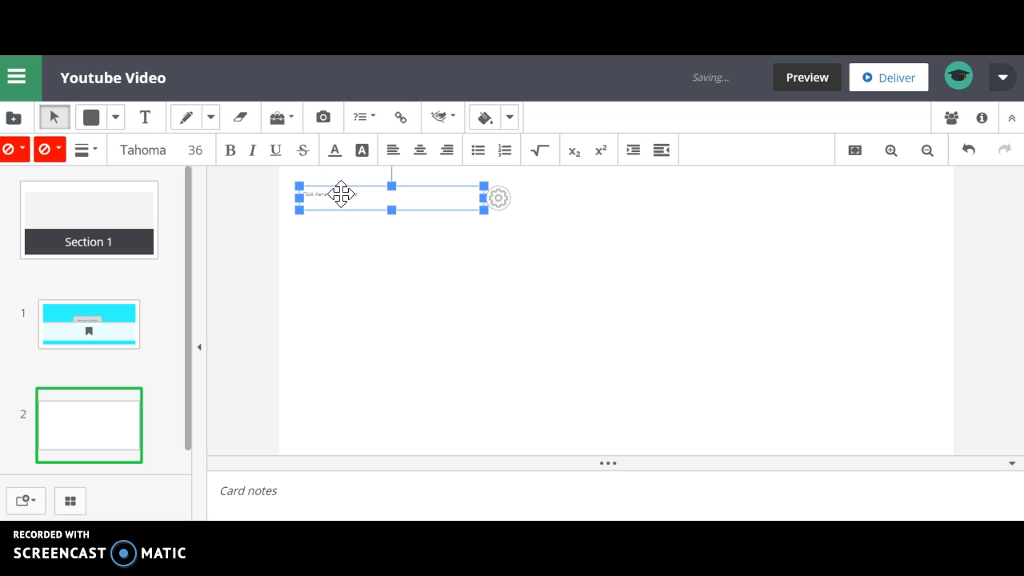
{"action": "type", "text": "How are you feeling today?"}
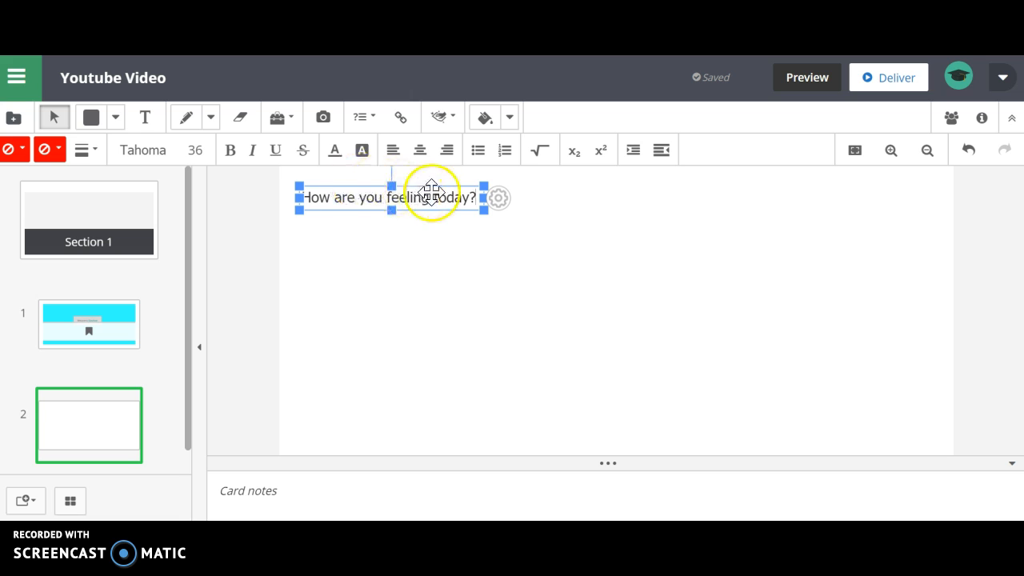
{"action": "left_click_drag", "start_coordinate": [429, 187], "coordinate": [449, 191]}
{"action": "left_click", "coordinate": [384, 281]}
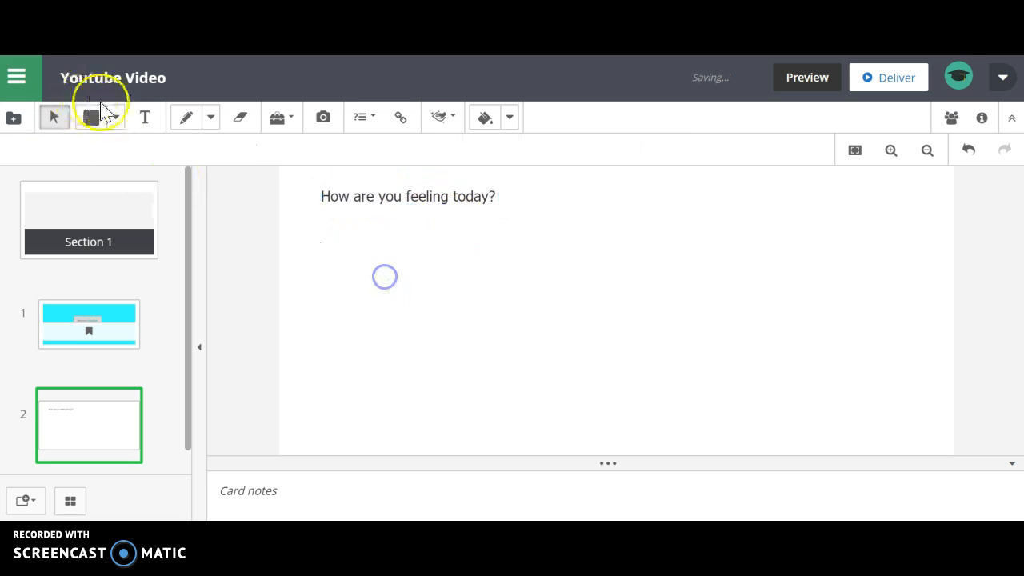
Step: Add a taller text box below the question listing "A) Happy", "B) Sad" and "C) Optimistic" on separate lines
{"action": "left_click", "coordinate": [150, 116]}
{"action": "left_click_drag", "start_coordinate": [332, 192], "coordinate": [381, 261]}
{"action": "double_click", "coordinate": [380, 270]}
{"action": "type", "text": "A) Happy"}
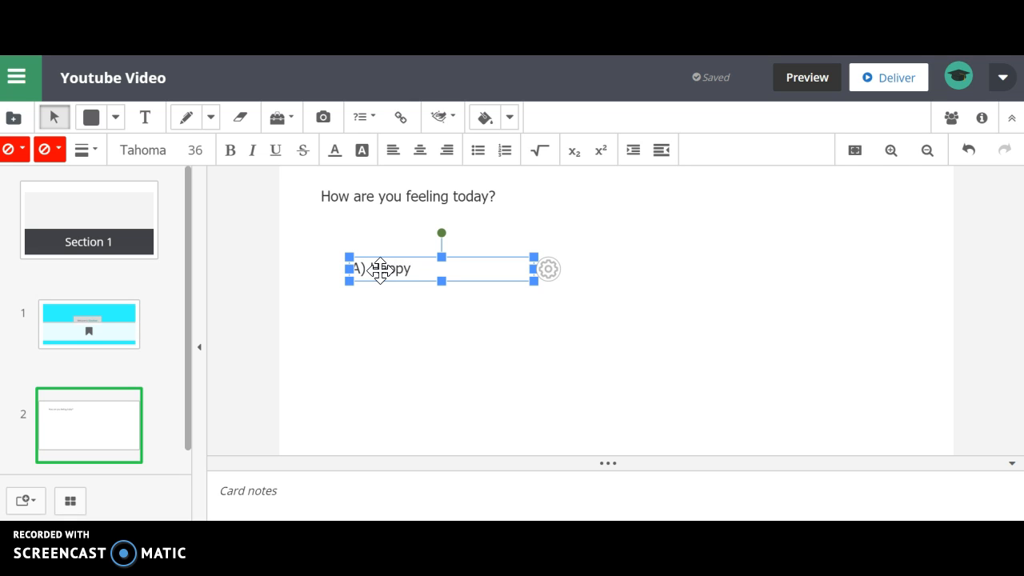
{"action": "key", "text": "Return"}
{"action": "type", "text": "B"}
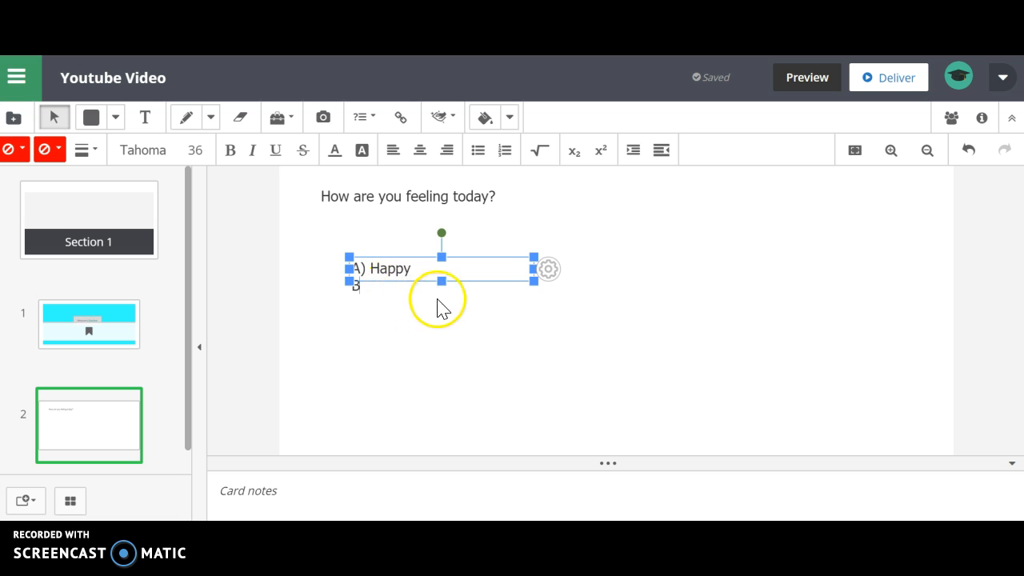
{"action": "left_click_drag", "start_coordinate": [441, 280], "coordinate": [450, 396]}
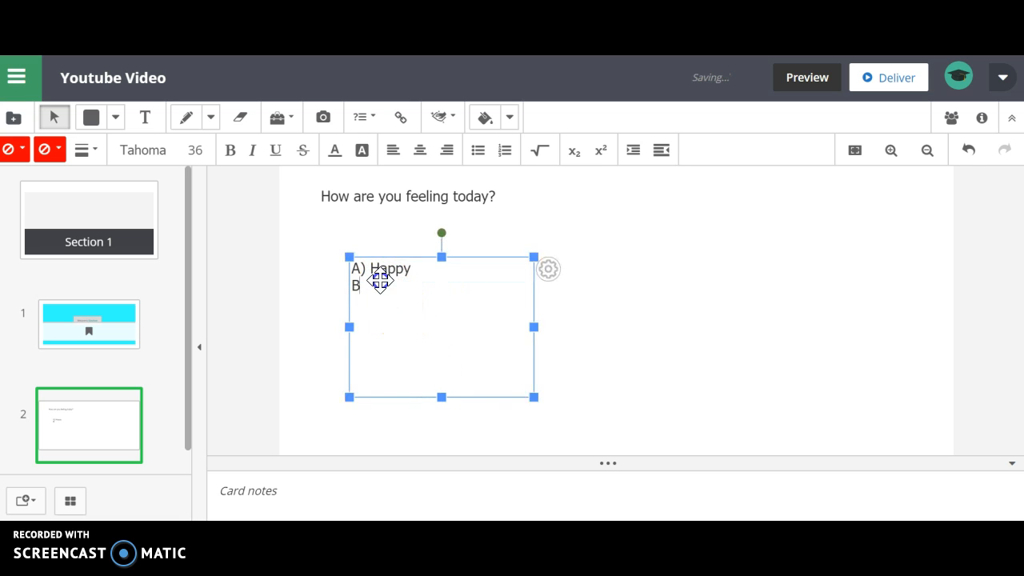
{"action": "type", "text": ") Sad"}
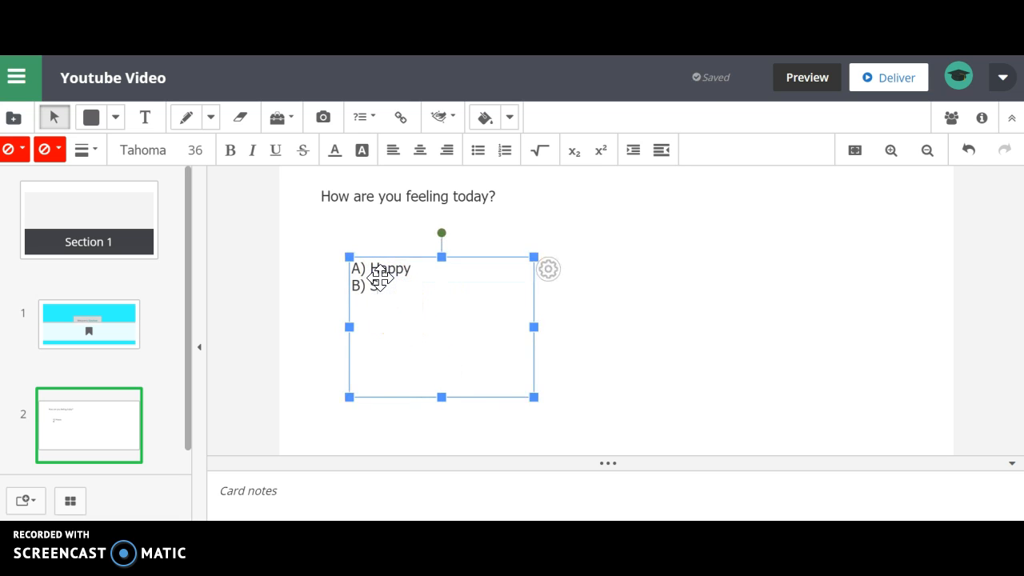
{"action": "key", "text": "Return"}
{"action": "type", "text": "C) Optimistic"}
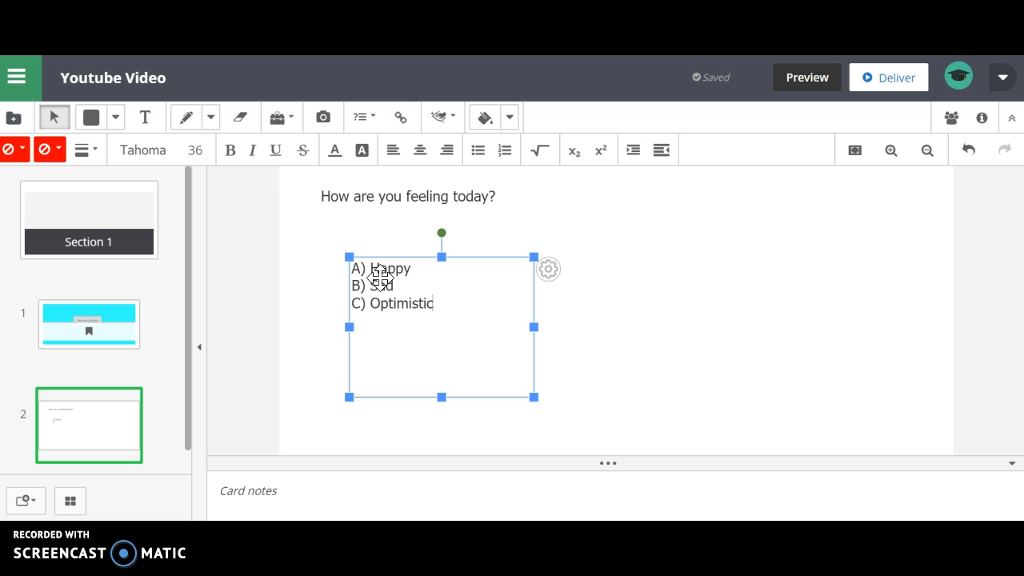
Step: Color the three answer choices on the second card purple
{"action": "left_click_drag", "start_coordinate": [441, 302], "coordinate": [338, 256]}
{"action": "left_click", "coordinate": [333, 153]}
{"action": "left_click", "coordinate": [527, 224]}
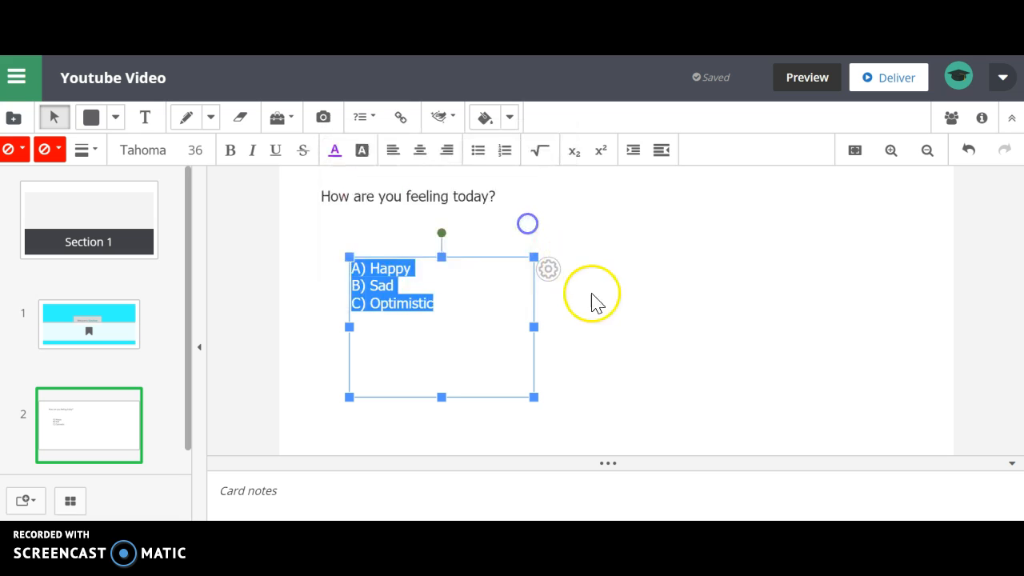
{"action": "left_click", "coordinate": [596, 307]}
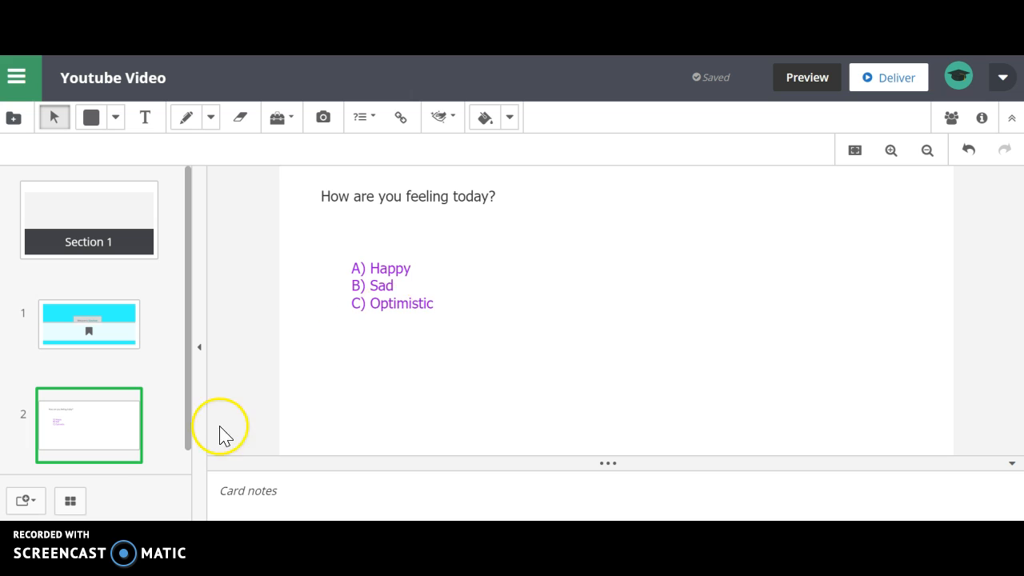
Step: Add a blank third card after the question card
{"action": "left_click", "coordinate": [26, 501]}
{"action": "left_click", "coordinate": [46, 448]}
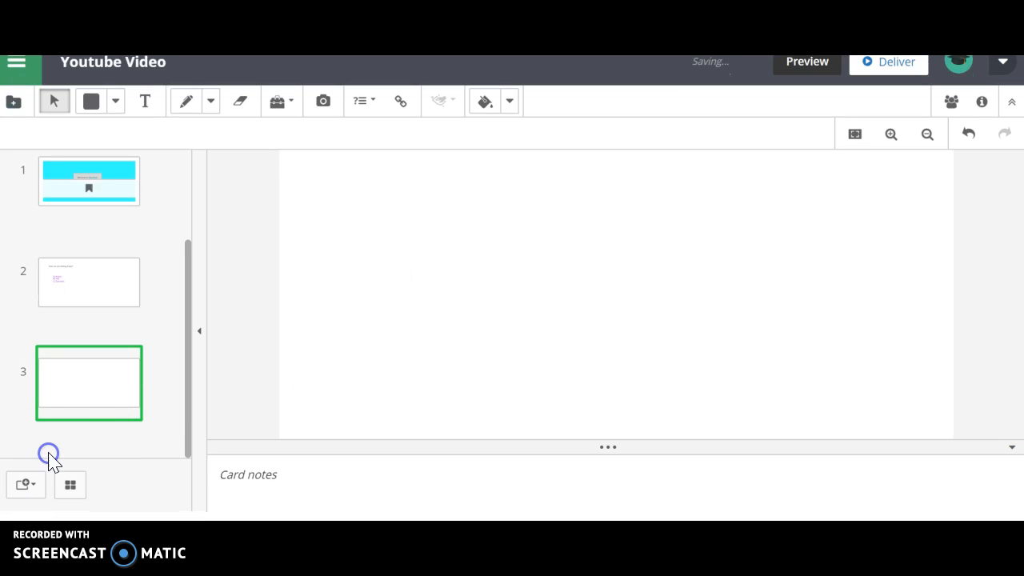
{"action": "left_click", "coordinate": [160, 352]}
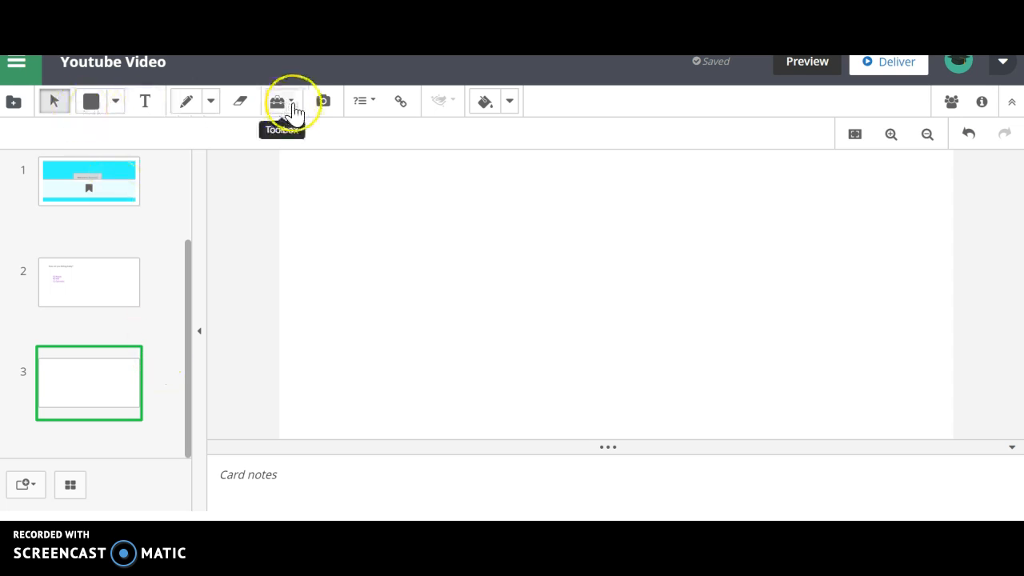